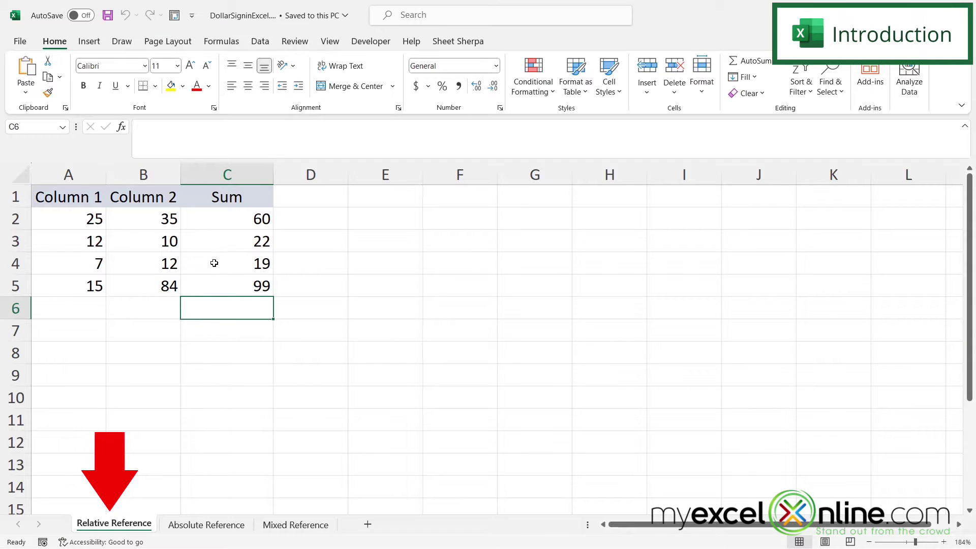
Step: Switch to the Relative Reference sheet, leaving Sum cells C2:C5 empty
left_click(196, 517)
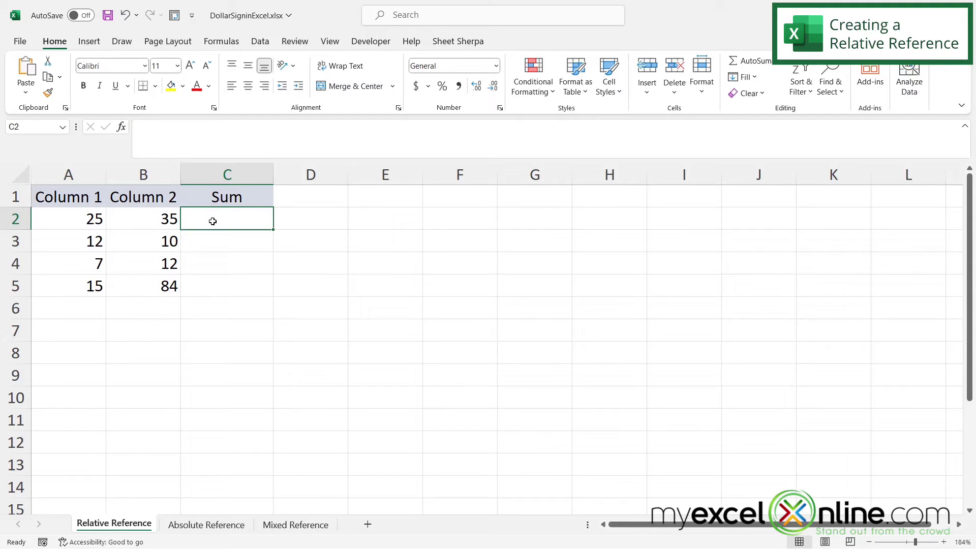
type("=")
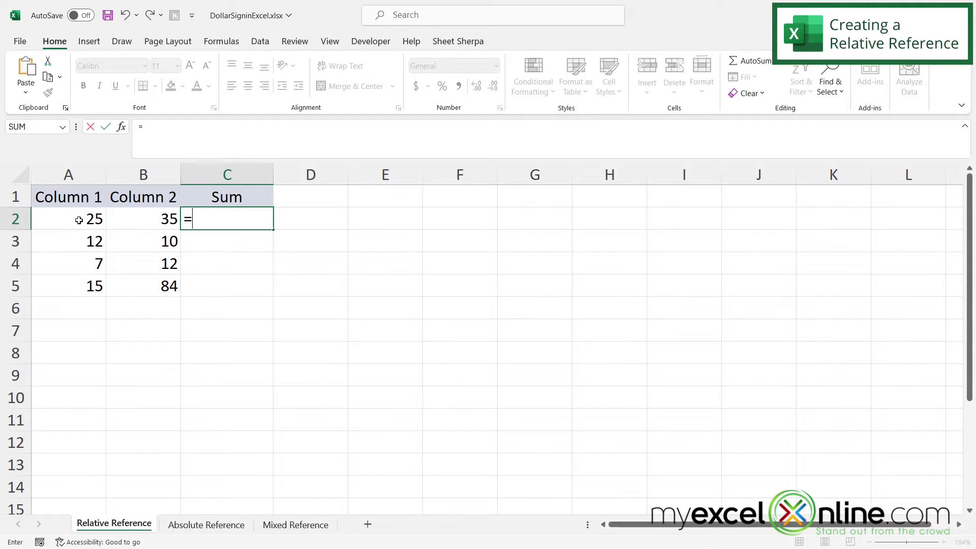
Step: Enter =A2+B2 in C2 so it shows 60, then reselect C2
left_click(72, 223)
type("+")
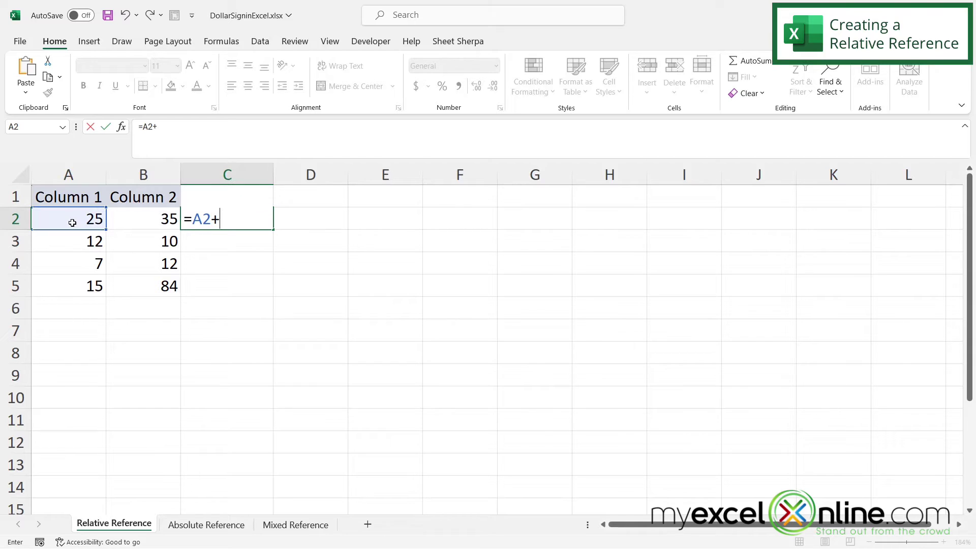
left_click(130, 223)
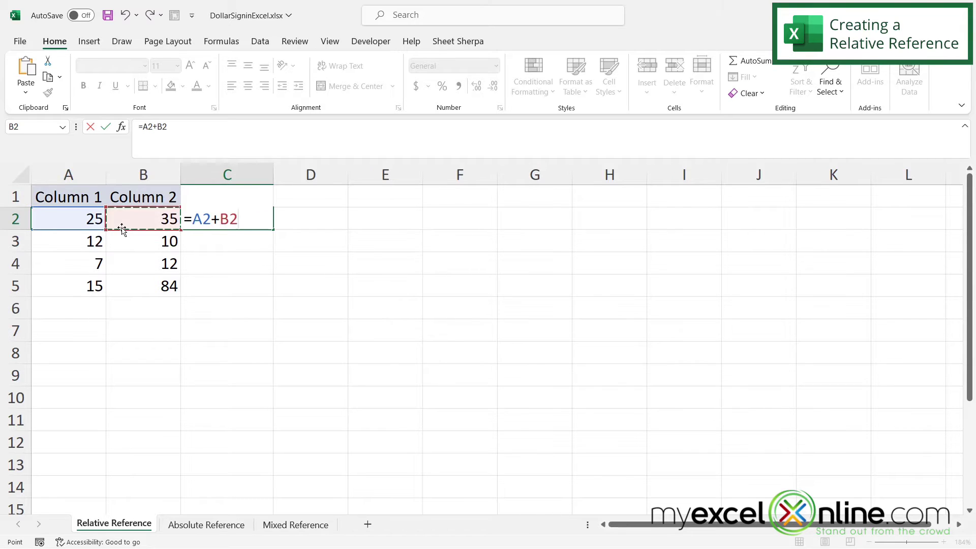
key("Return")
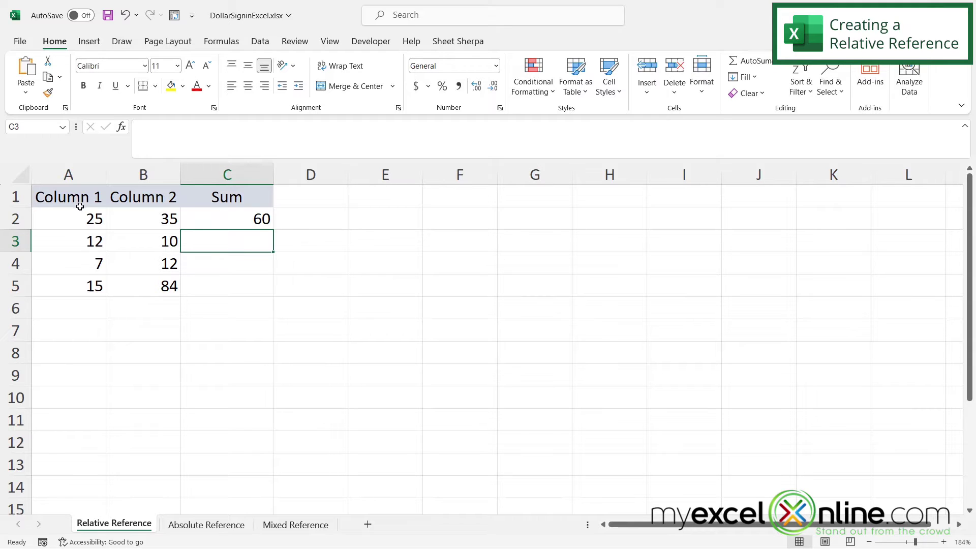
left_click(211, 224)
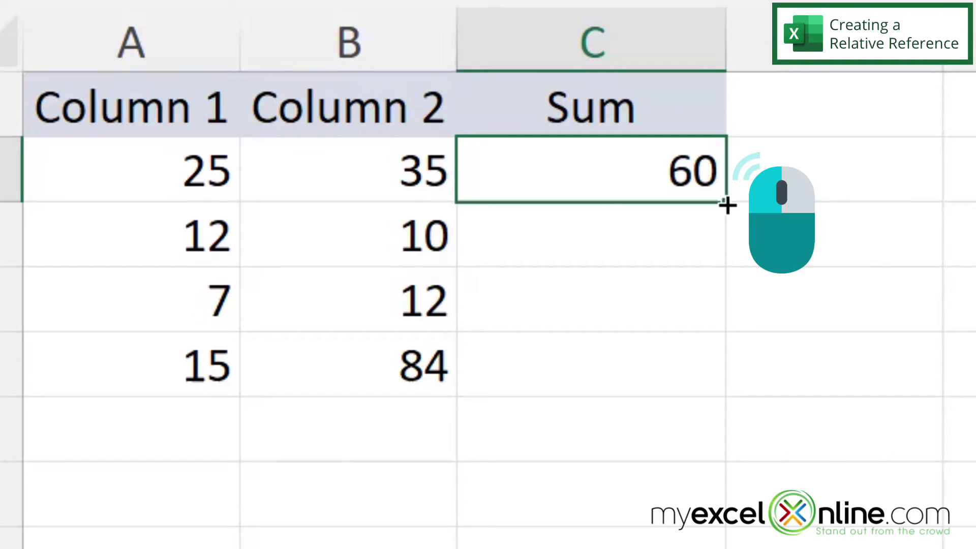
Step: Fill C2's sum down to C5 and check each cell's formula from C2 to C5
left_click_drag(726, 204, 730, 393)
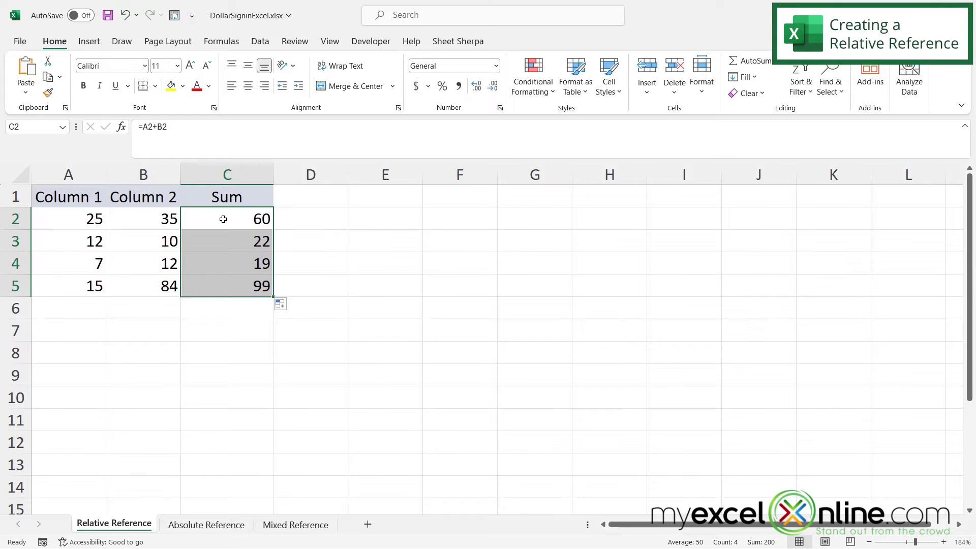
left_click(223, 219)
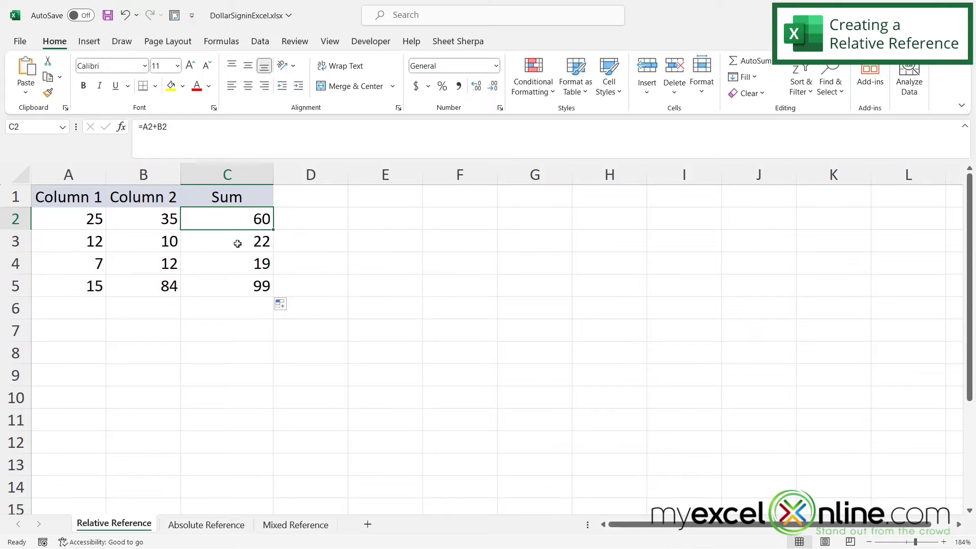
left_click(233, 242)
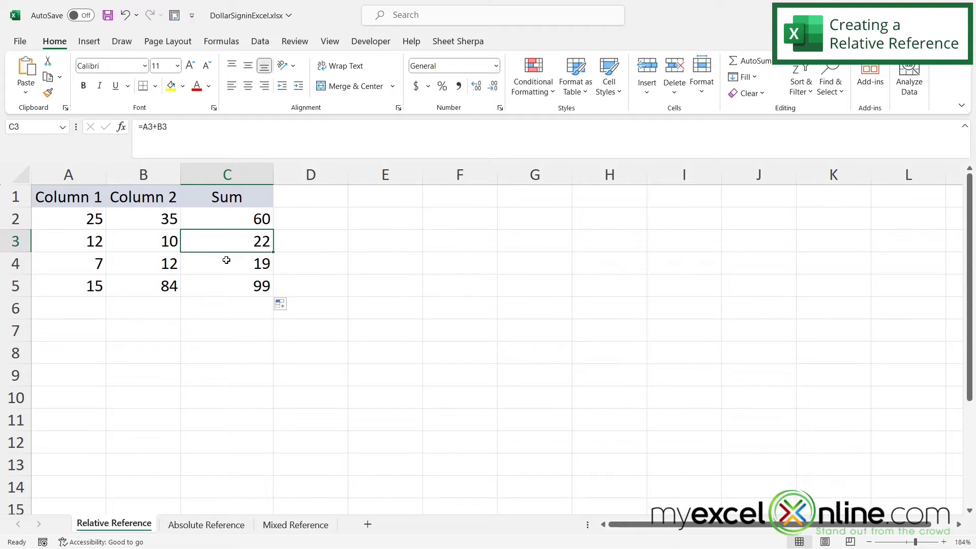
left_click(226, 261)
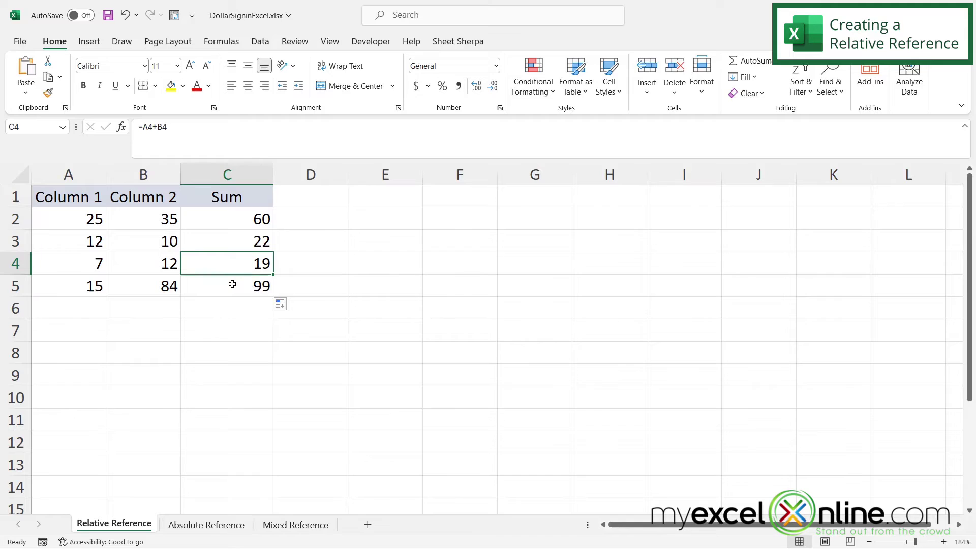
left_click(232, 284)
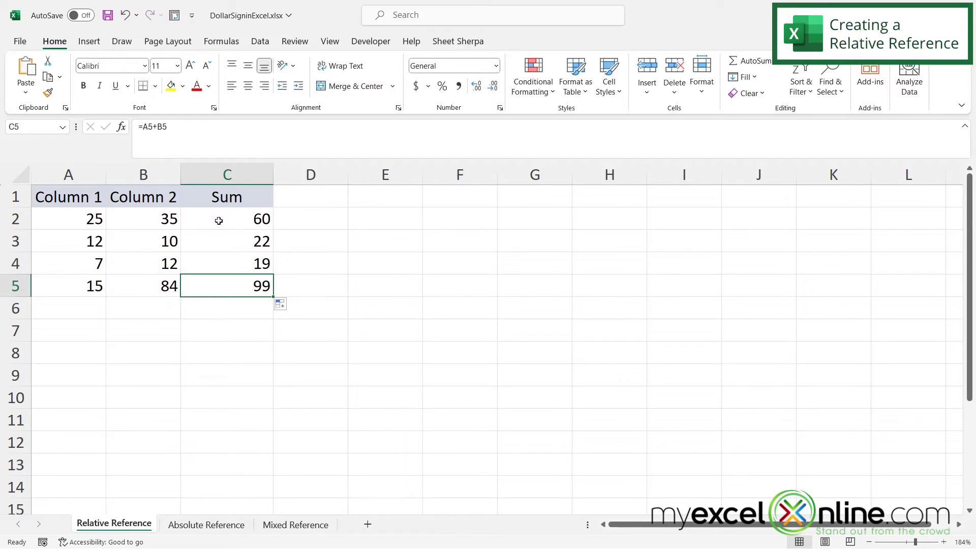
Step: Review C2 through C5 again to compare how the copied references shifted
left_click(219, 220)
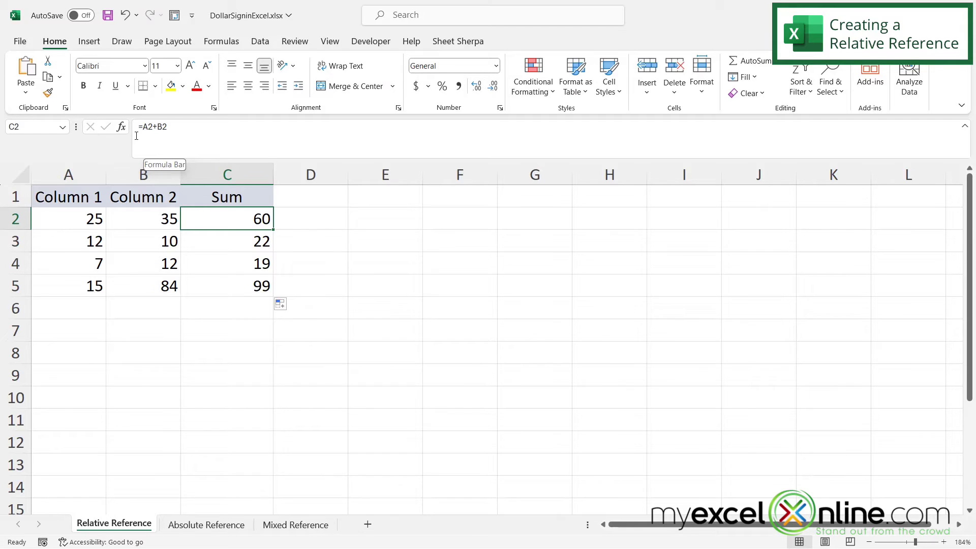
left_click(213, 242)
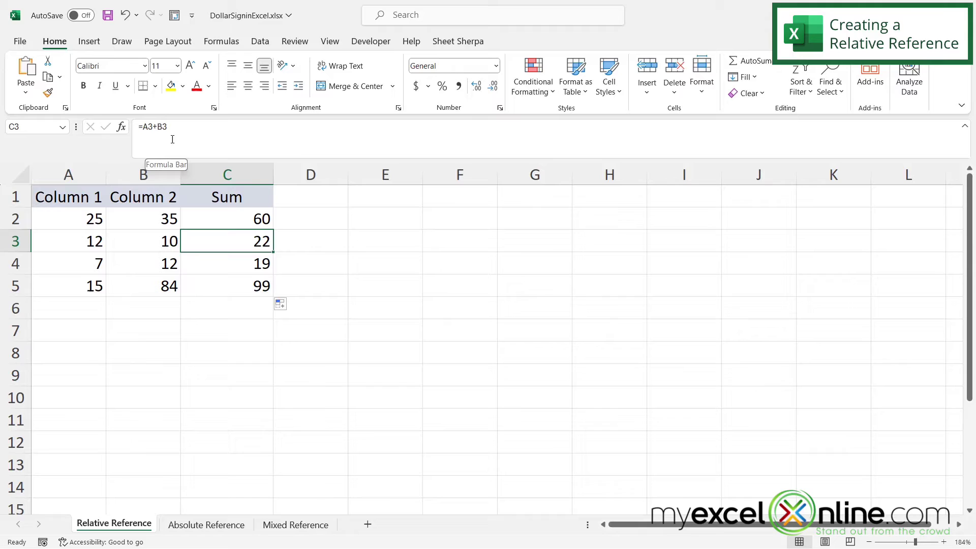
left_click(218, 263)
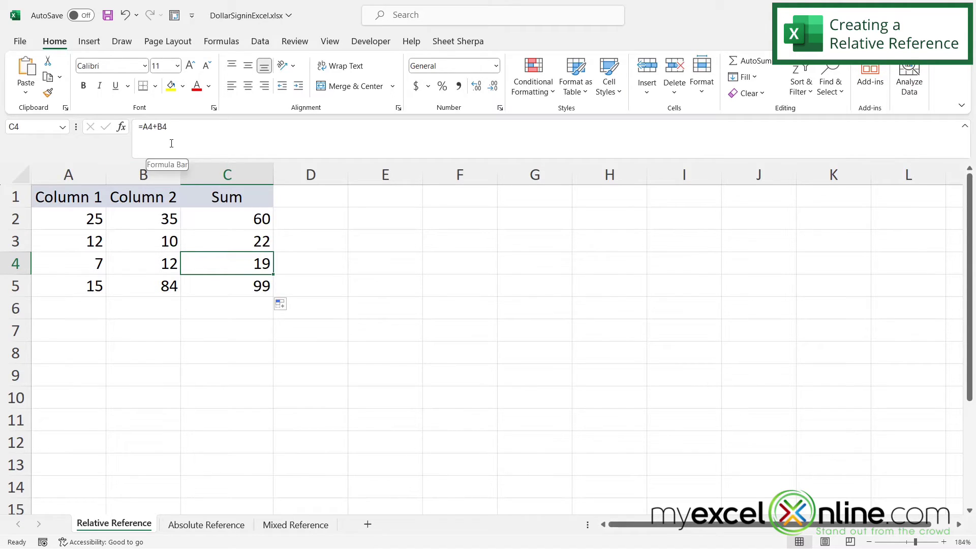
left_click(219, 281)
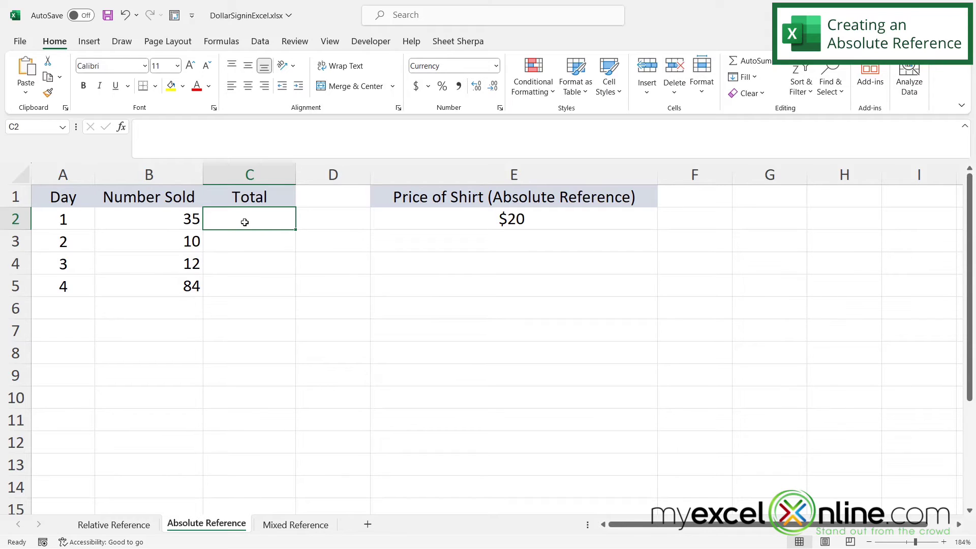
type("=")
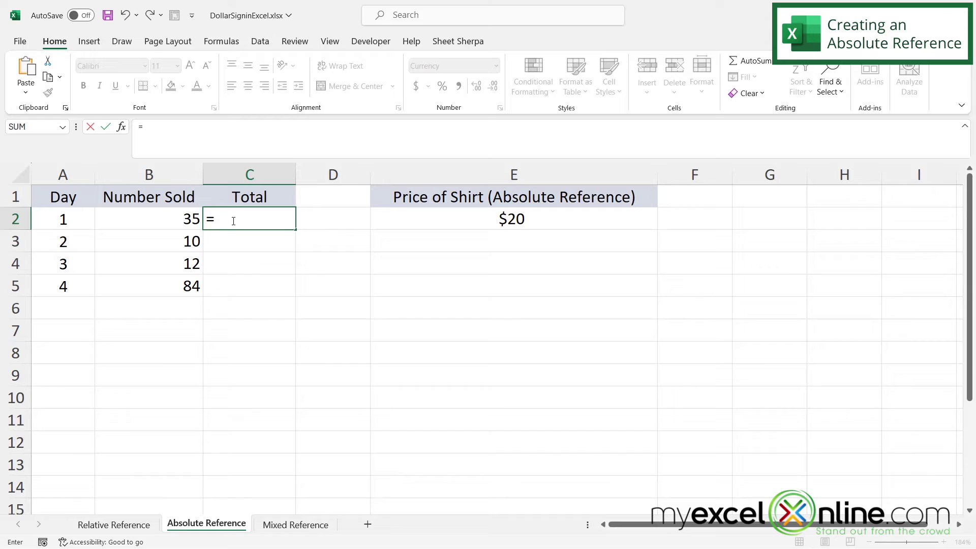
Step: Enter =B2*E2 in C2 to get the $700 day 1 total
left_click(140, 219)
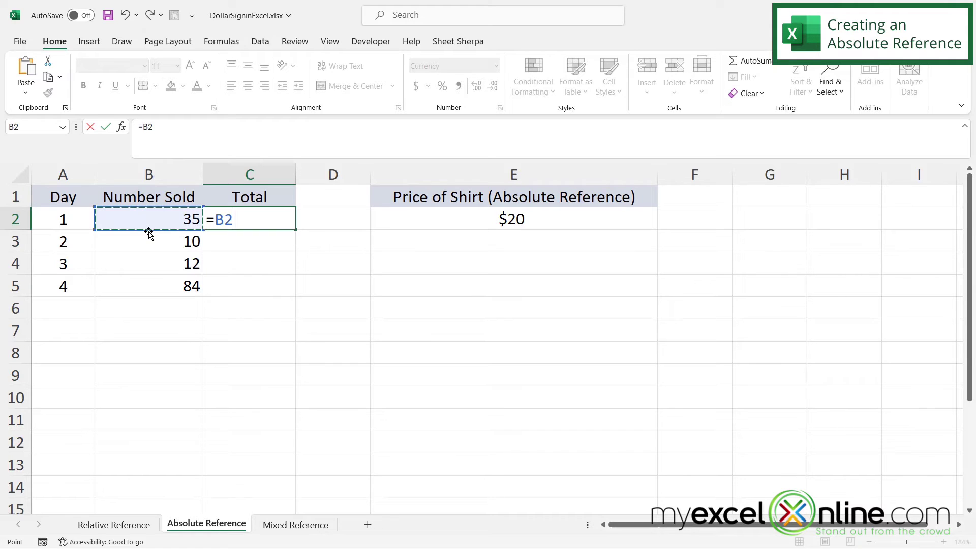
type("*")
left_click(424, 218)
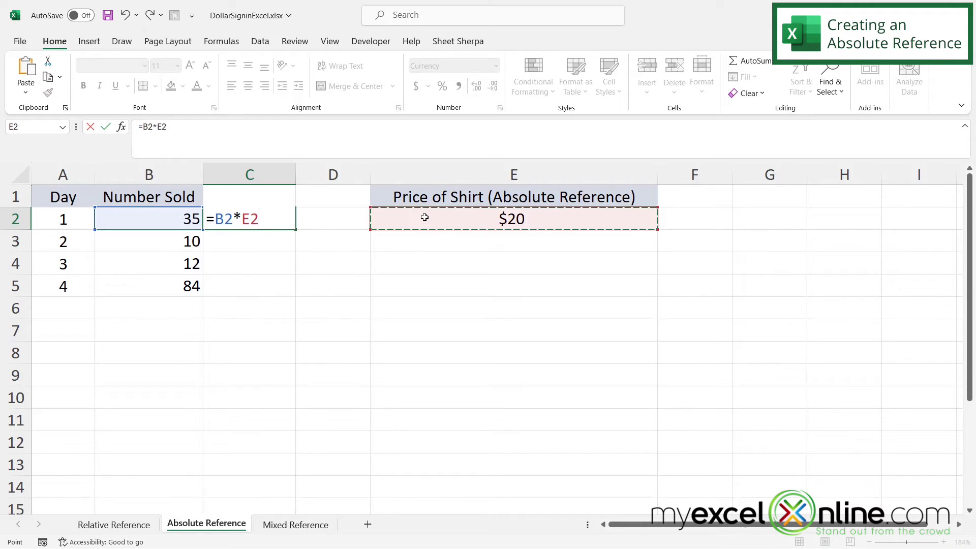
key("Return")
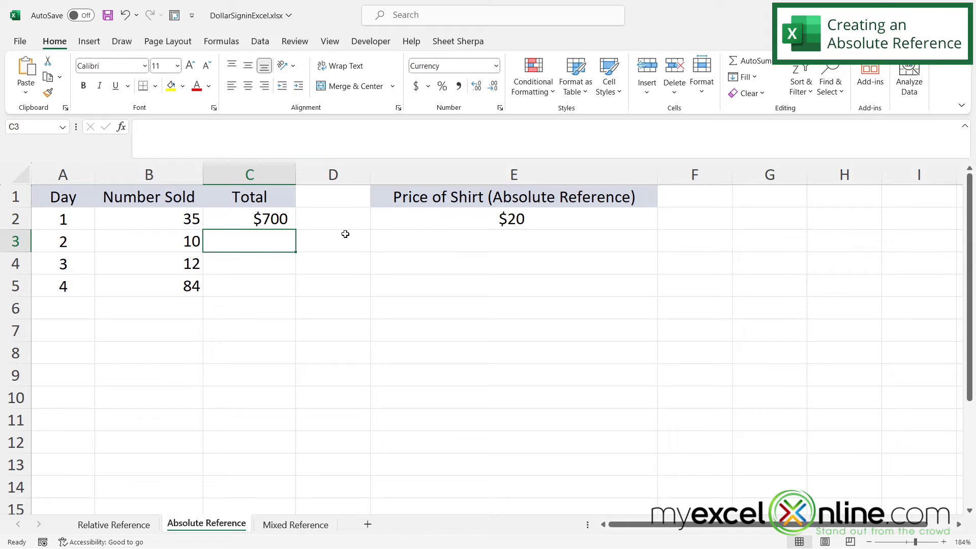
left_click(226, 219)
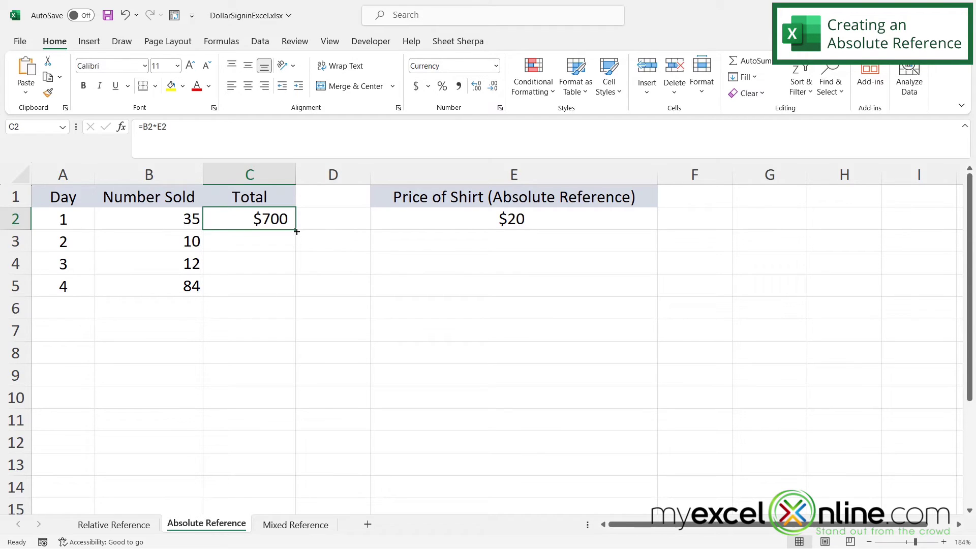
Step: Fill the total down to C5 and inspect the copies that show $0
left_click_drag(295, 231, 287, 298)
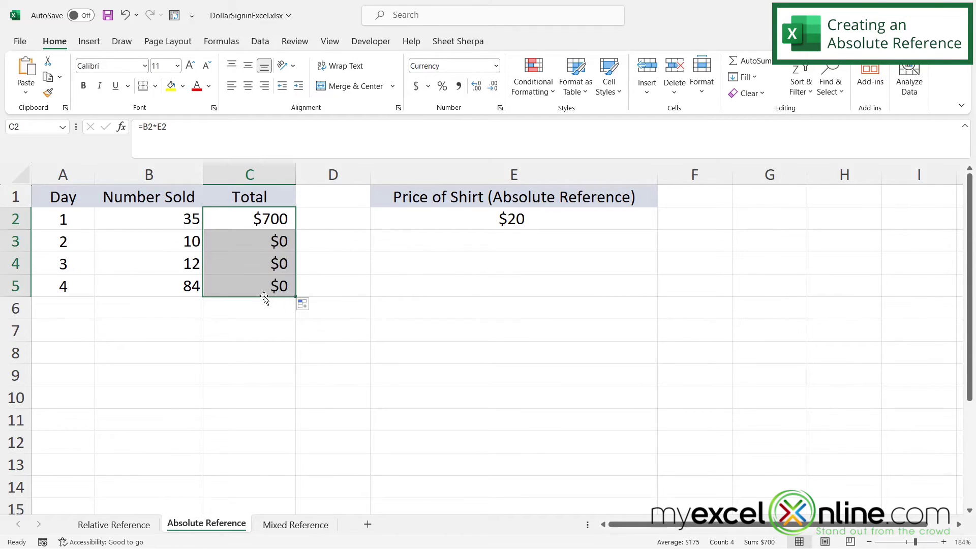
left_click(228, 239)
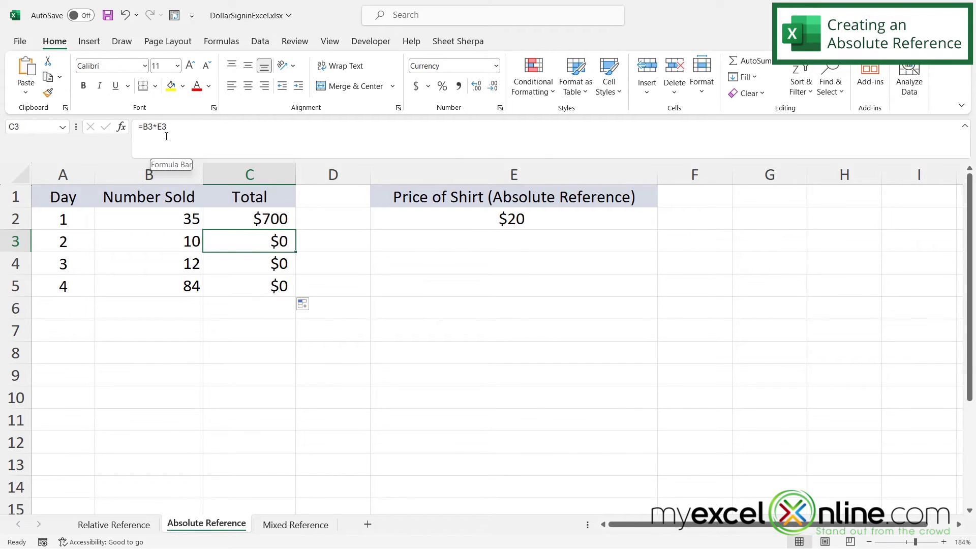
left_click(236, 263)
left_click(238, 294)
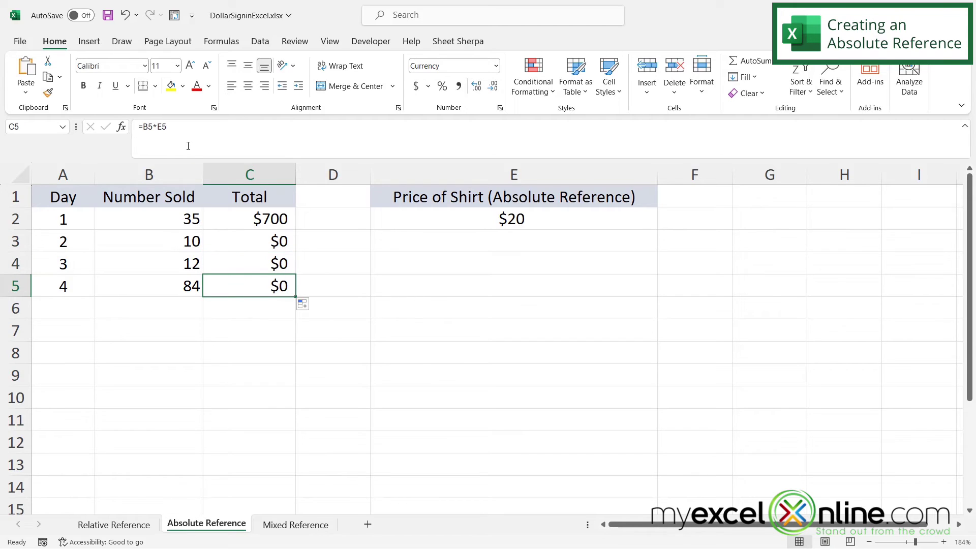
left_click(235, 222)
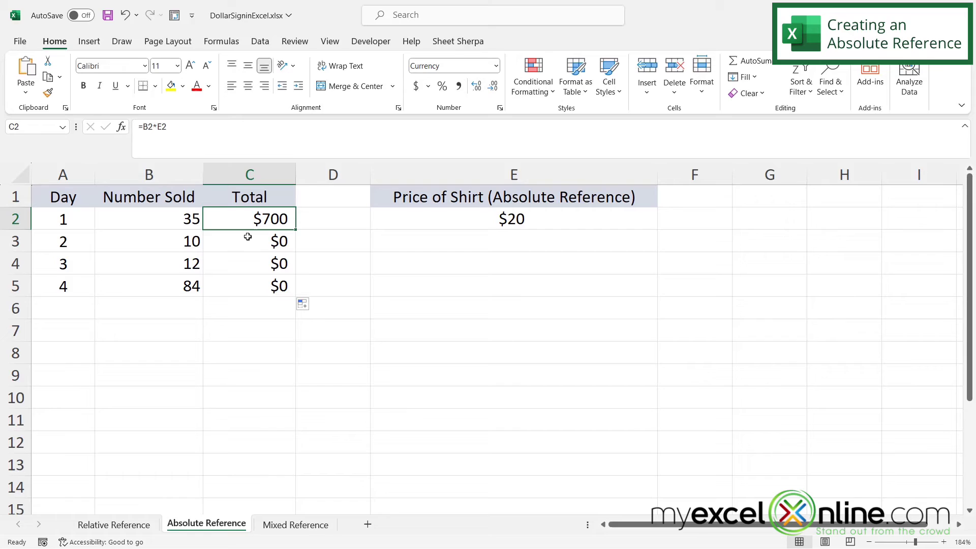
Step: Change C2's formula to =B2*$E$2 with an absolute price reference
key("F2")
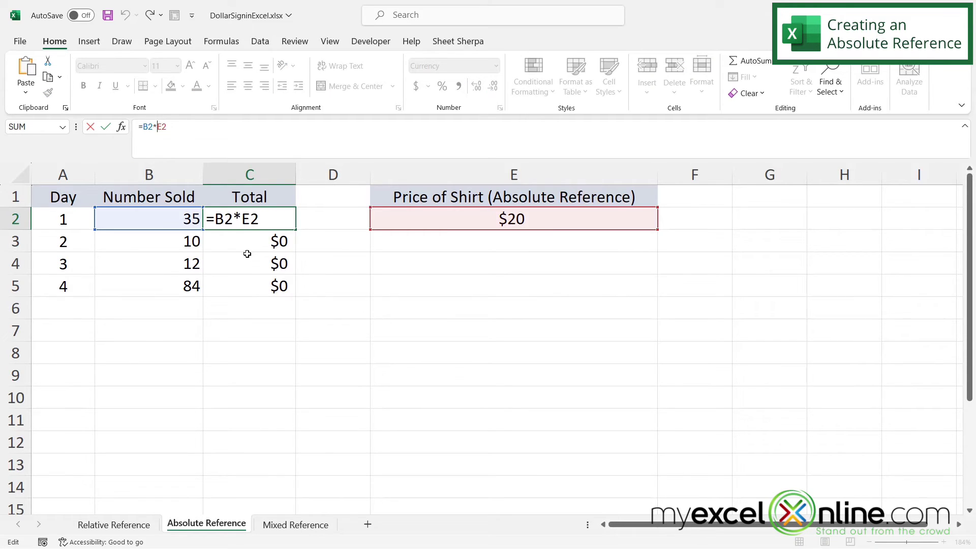
key("F4")
key("Return")
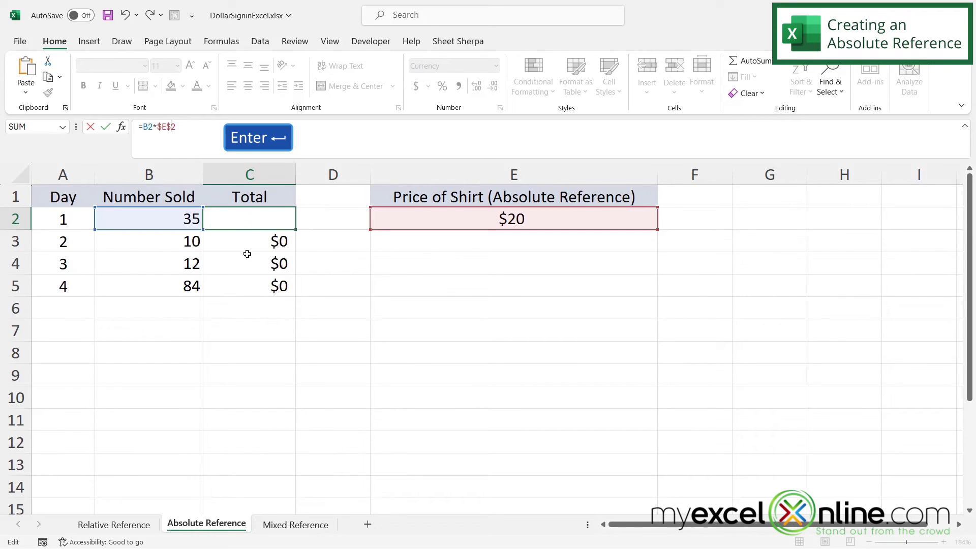
left_click(237, 218)
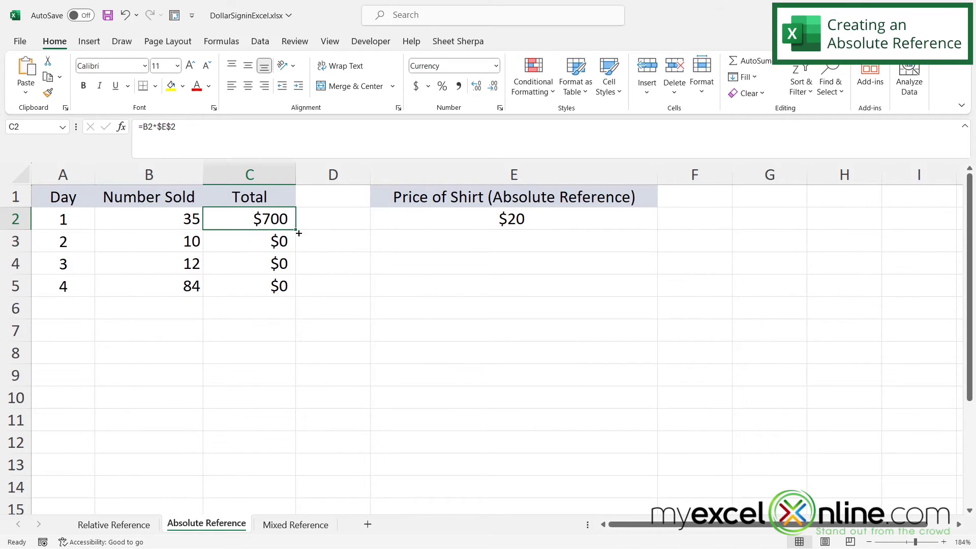
Step: Fill the corrected formula to C5, giving $700, $200, $240 and $1,680
left_click_drag(296, 229, 298, 294)
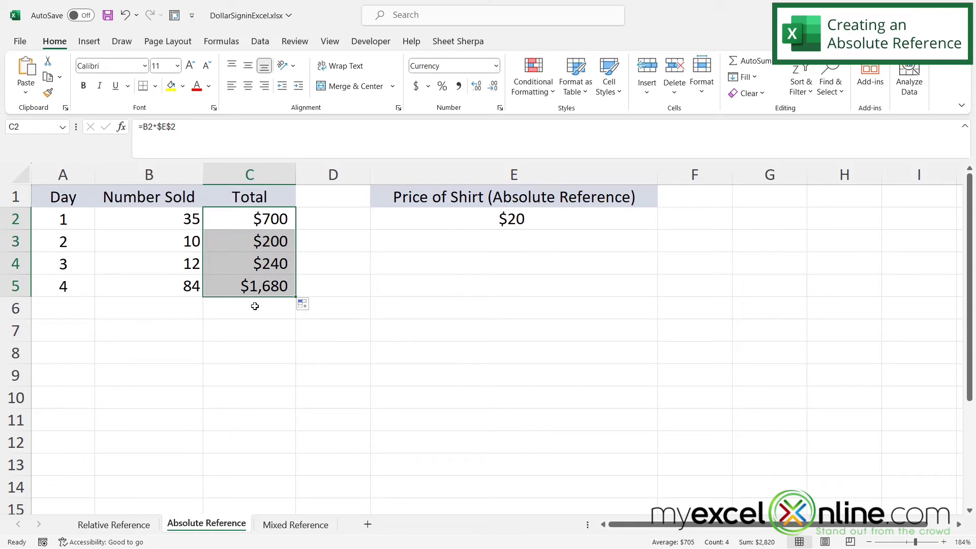
left_click(232, 244)
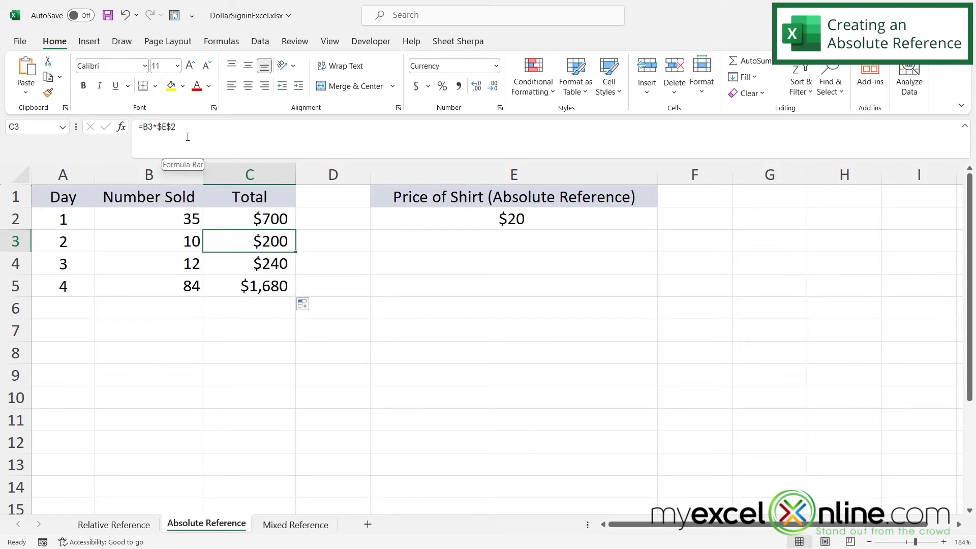
left_click(224, 265)
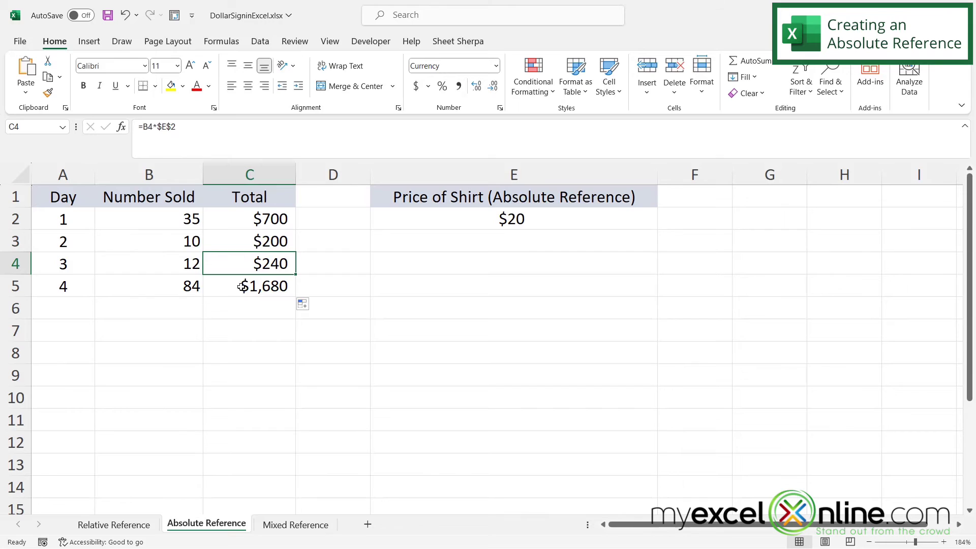
left_click(241, 288)
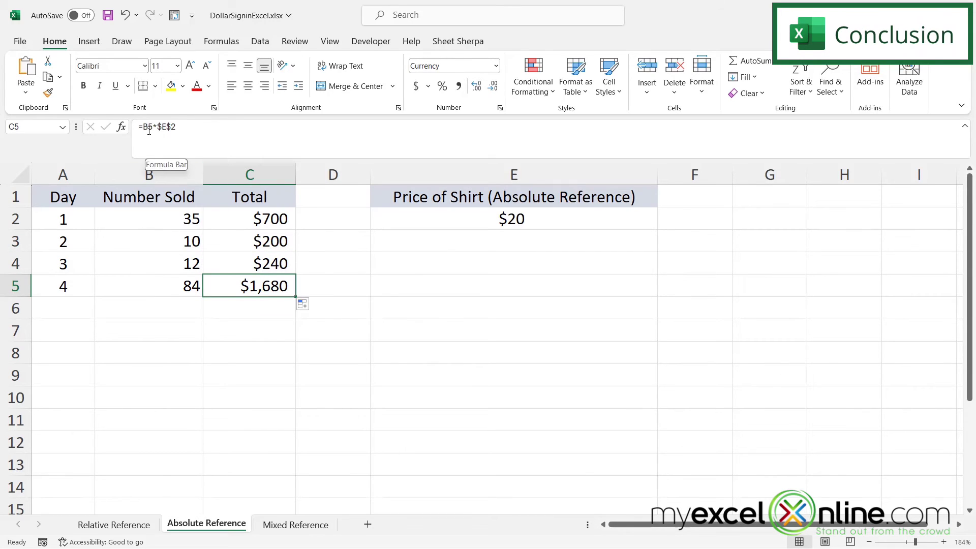
left_click(237, 267)
left_click(232, 241)
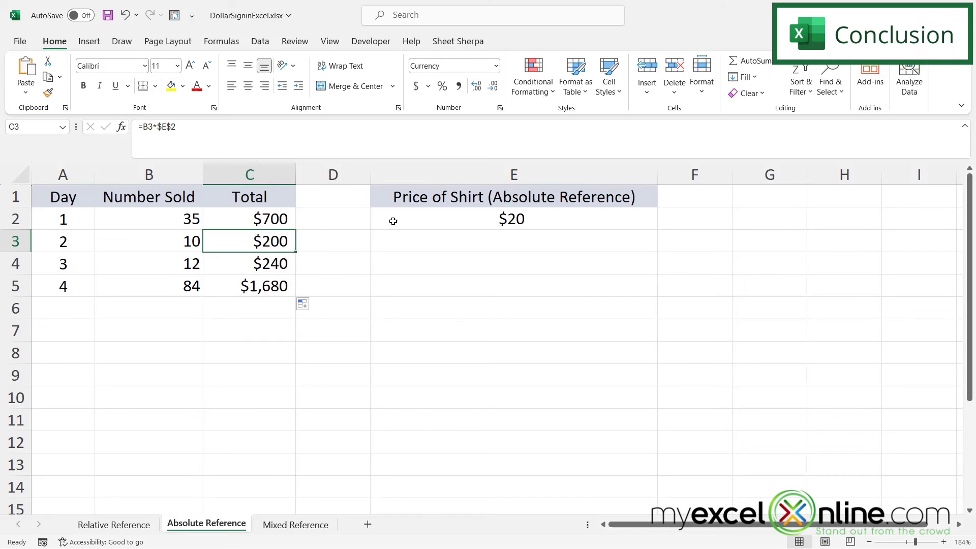